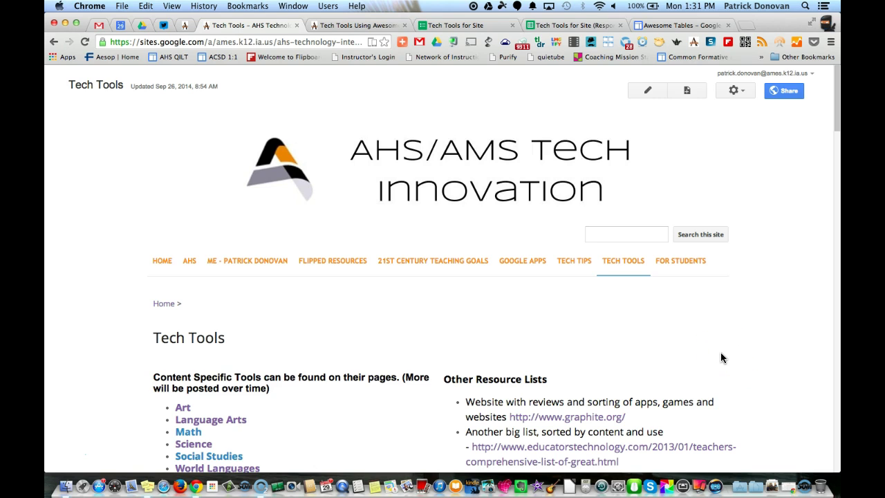
# - Look through the resource lists on the Tech Tools page, from the content-specific tools to the timeline and presentation tools
pyautogui.scroll(-2, 721, 357)
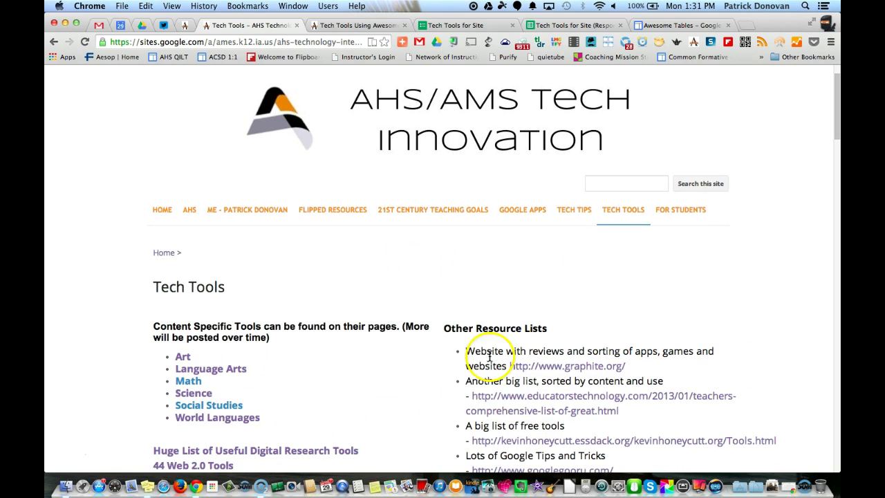
pyautogui.scroll(-15, 360, 327)
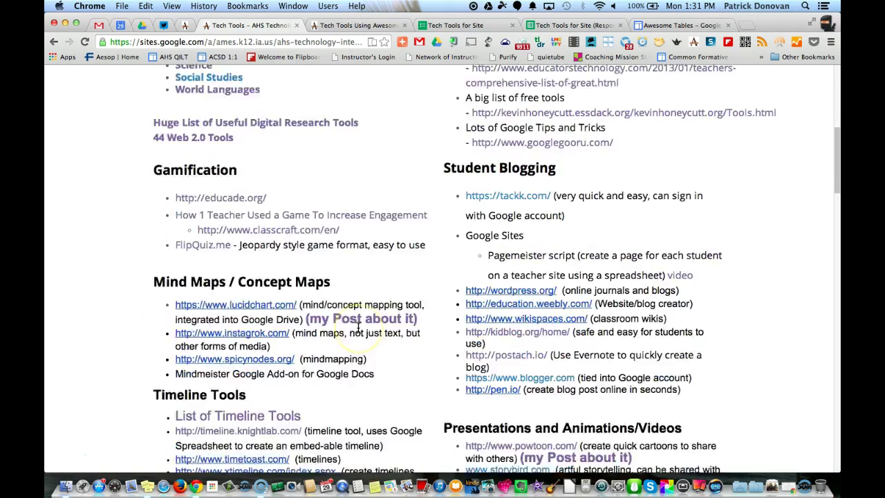
pyautogui.scroll(8, 358, 327)
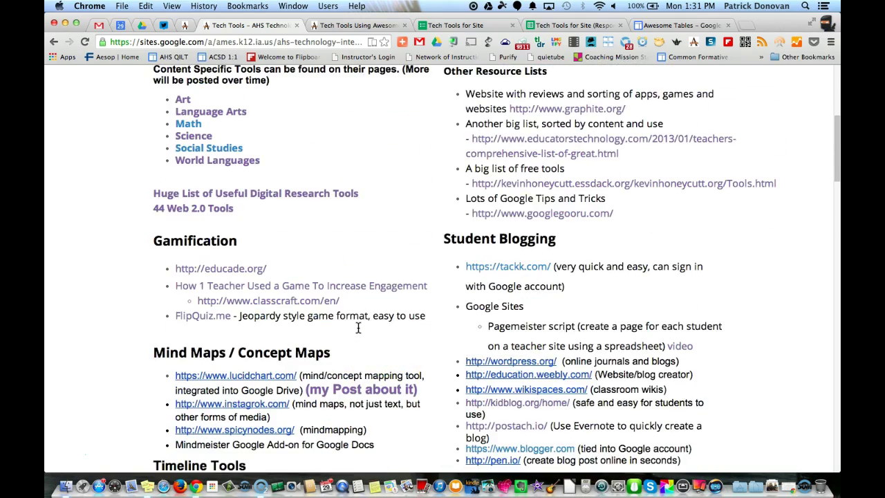
# - Switch to the Tech Tools Using Awesometables page and inspect the choices offered by the category, subject and Site/App/Extension filters
pyautogui.click(345, 28)
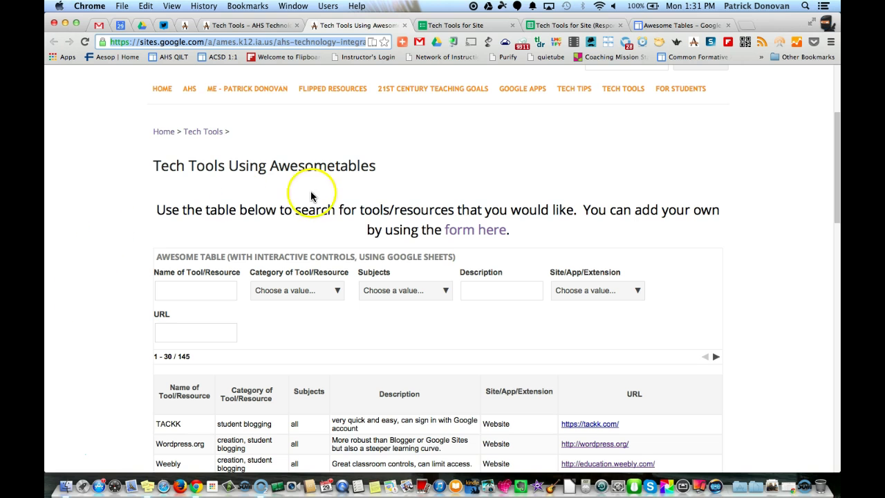
pyautogui.scroll(-5, 81, 298)
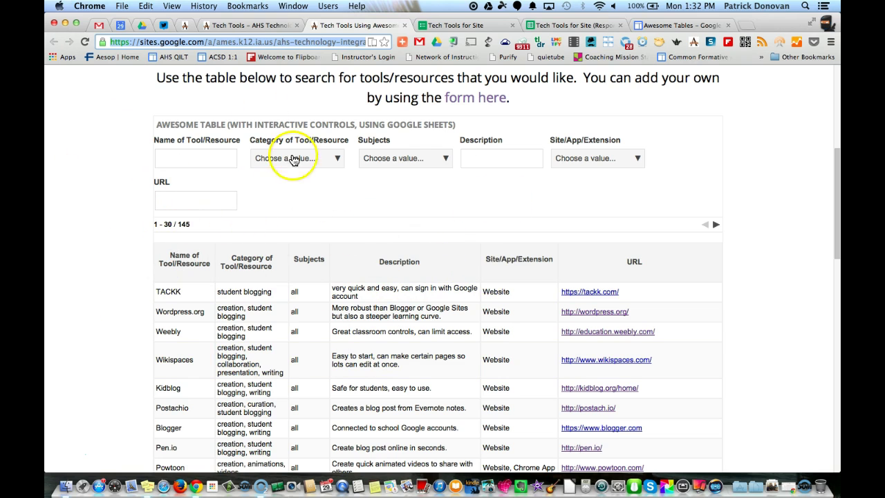
pyautogui.click(315, 158)
pyautogui.click(394, 158)
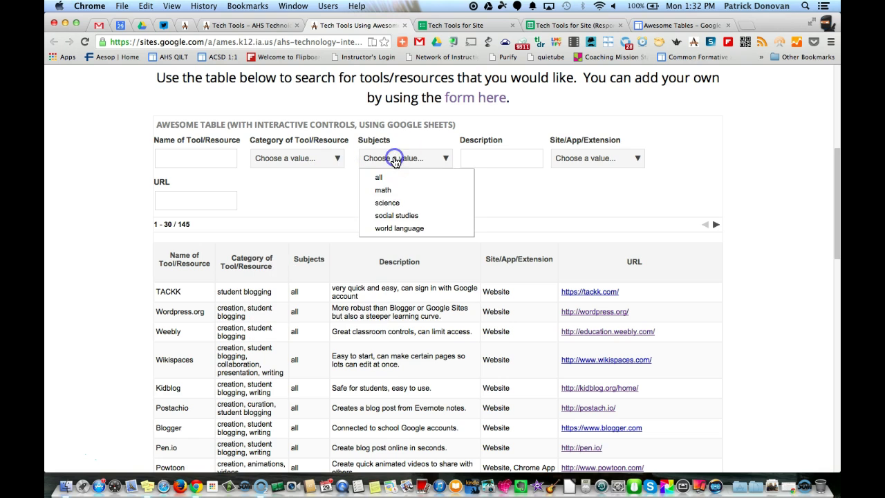
pyautogui.click(603, 158)
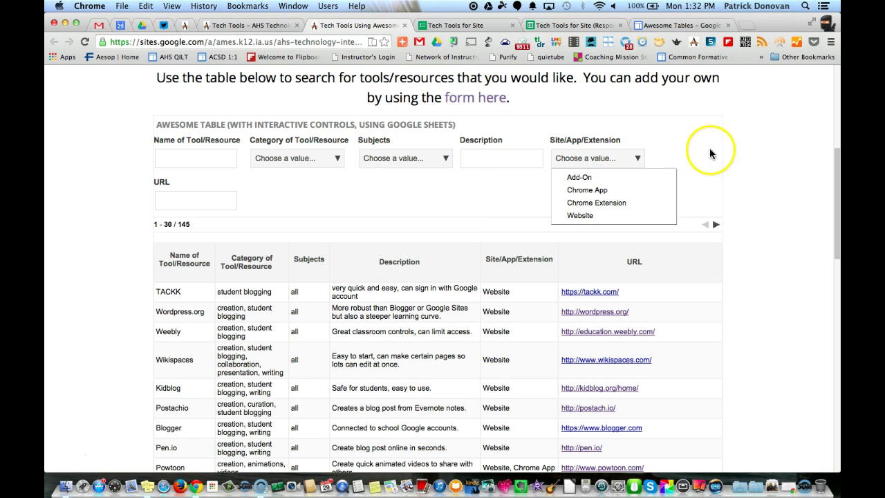
pyautogui.click(772, 180)
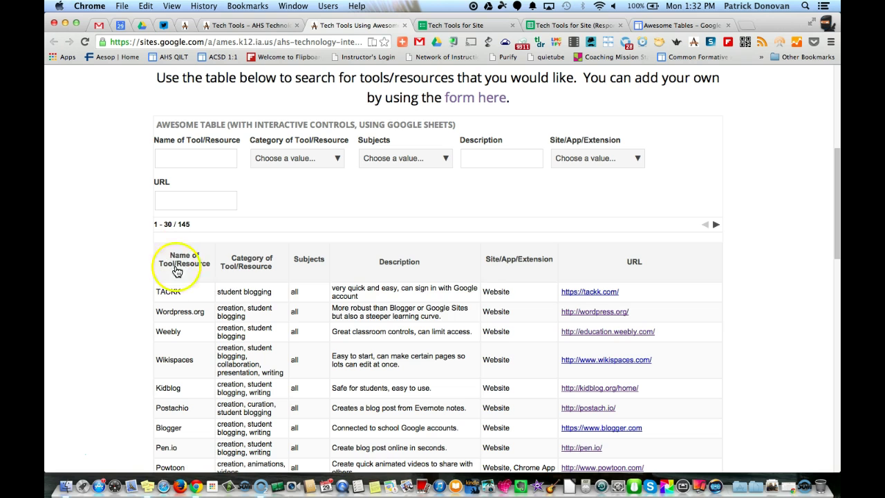
# - Filter the tools table to Chrome Extension entries, look through the matching rows, and clear the filter
pyautogui.click(592, 164)
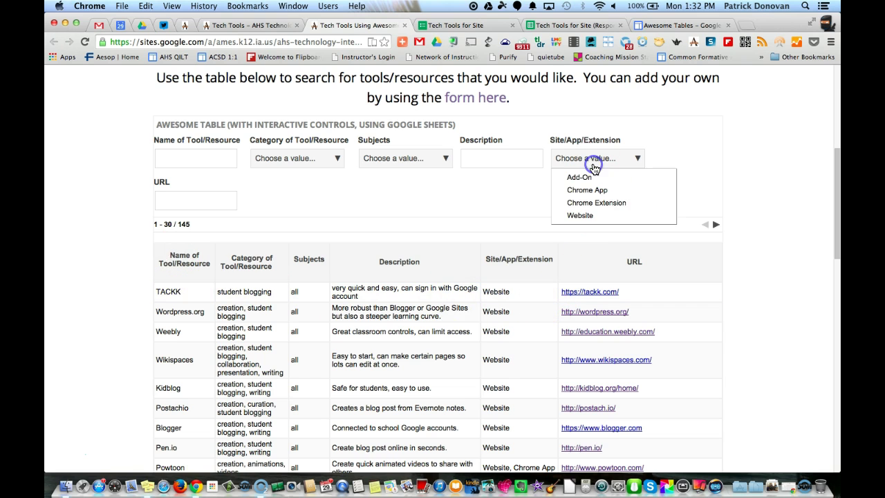
pyautogui.click(589, 202)
pyautogui.scroll(-1, 736, 270)
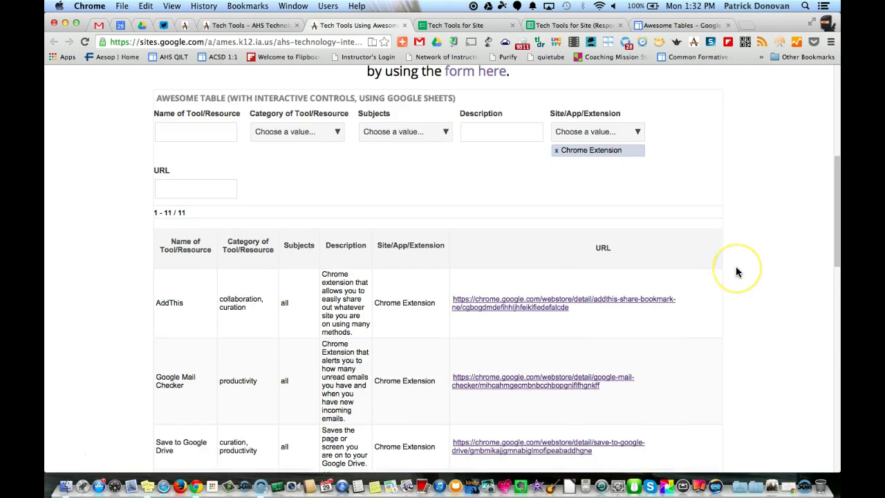
pyautogui.scroll(-10, 736, 271)
pyautogui.scroll(9, 735, 270)
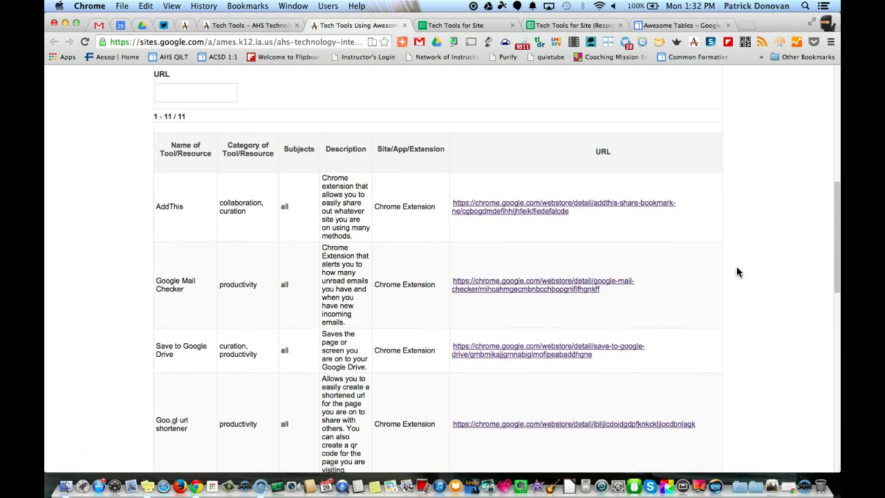
pyautogui.scroll(3, 736, 266)
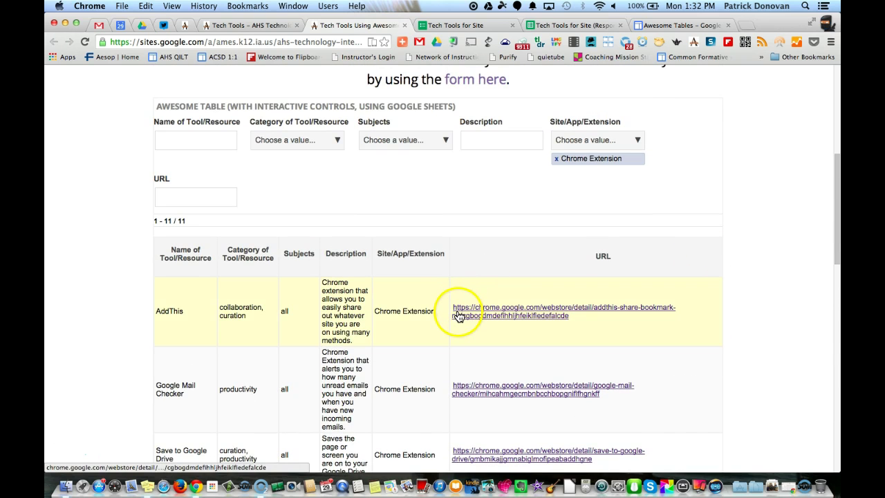
pyautogui.click(556, 158)
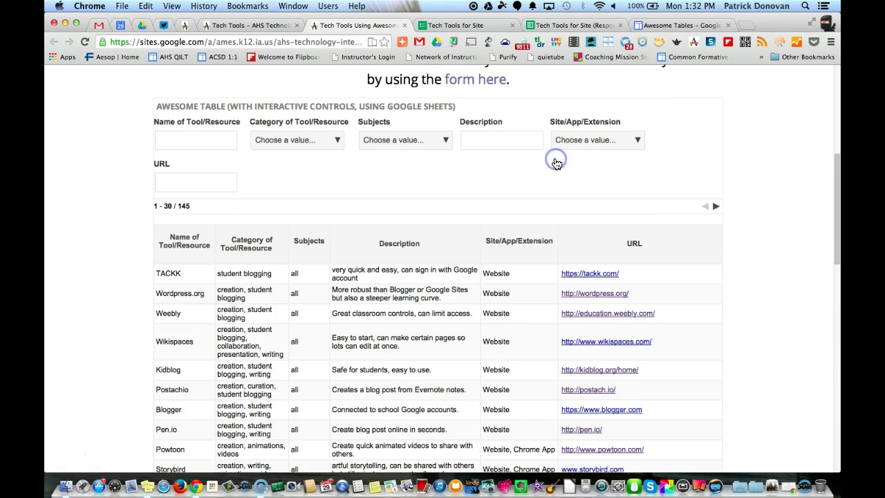
# - Filter the tools table by the subject math to view its entries, and remove that filter
pyautogui.click(400, 138)
pyautogui.click(384, 172)
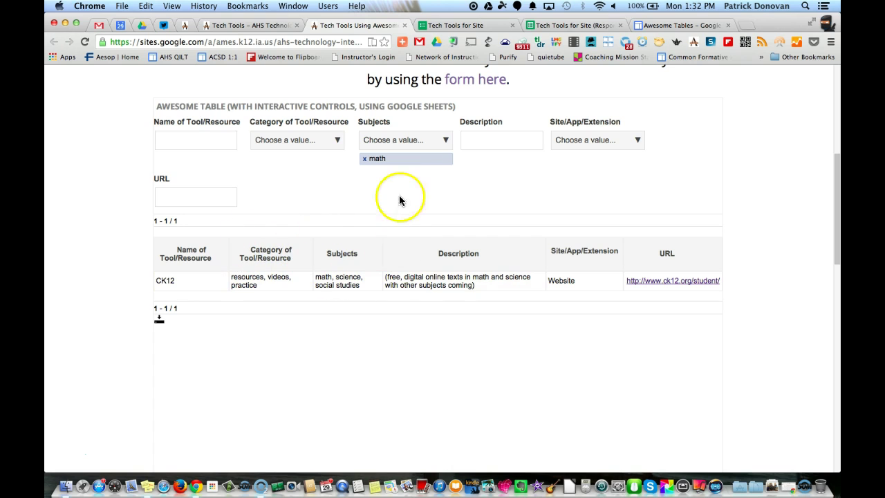
pyautogui.click(364, 158)
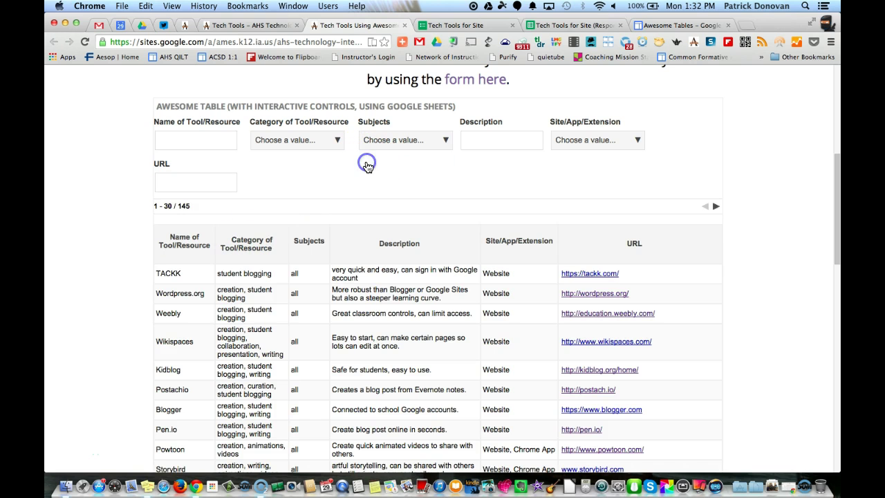
# - Filter the tools table by the backchannels category to view its entries, and remove that filter
pyautogui.click(338, 142)
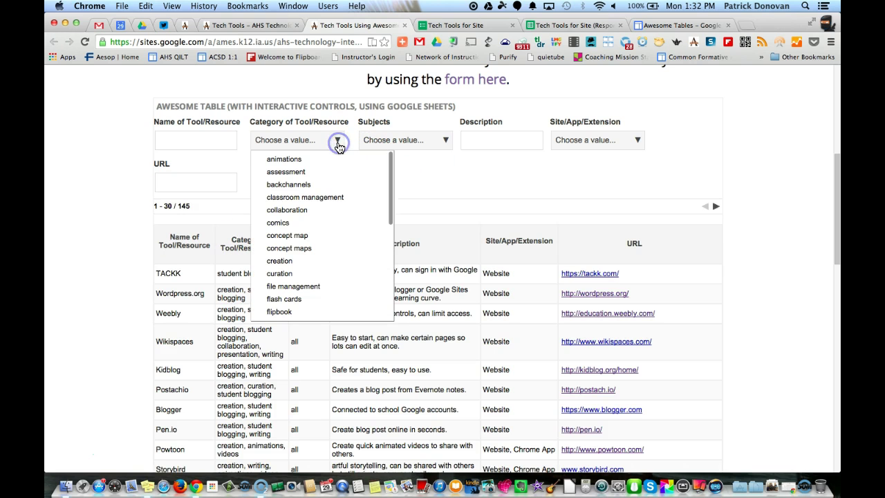
pyautogui.click(303, 185)
pyautogui.click(256, 160)
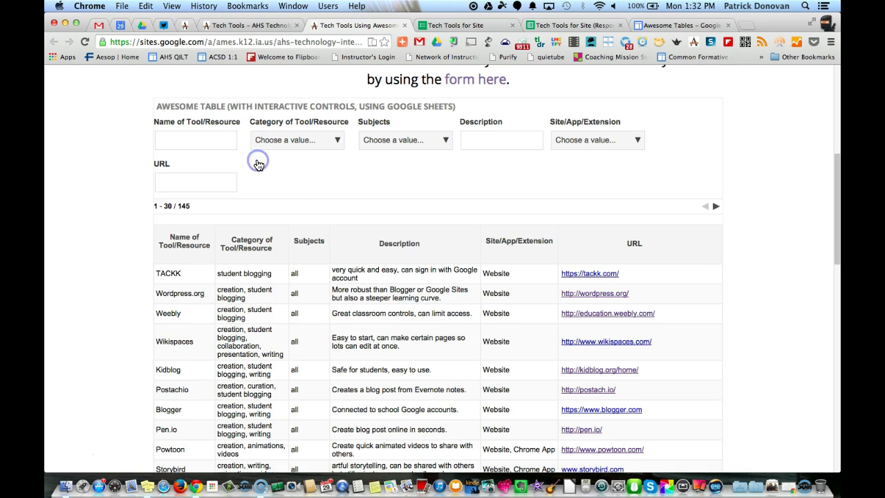
# - Search the tools table for entries whose description contains "formative"
pyautogui.click(523, 140)
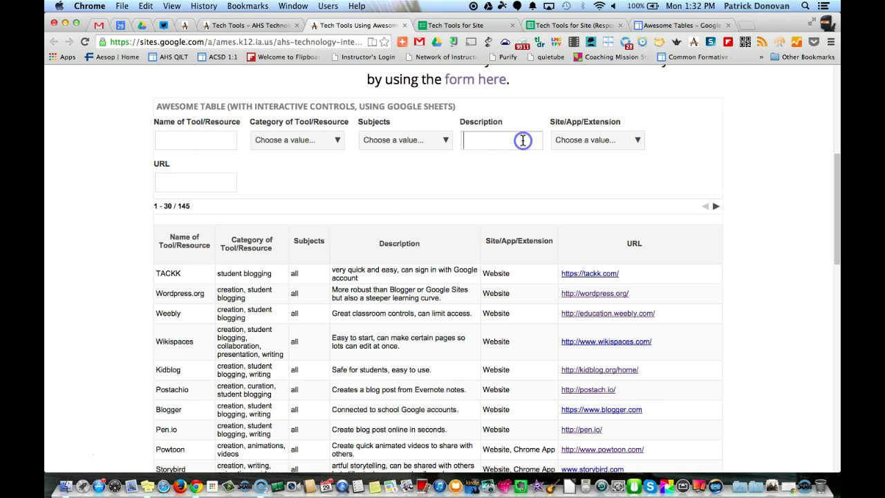
pyautogui.write('formative')
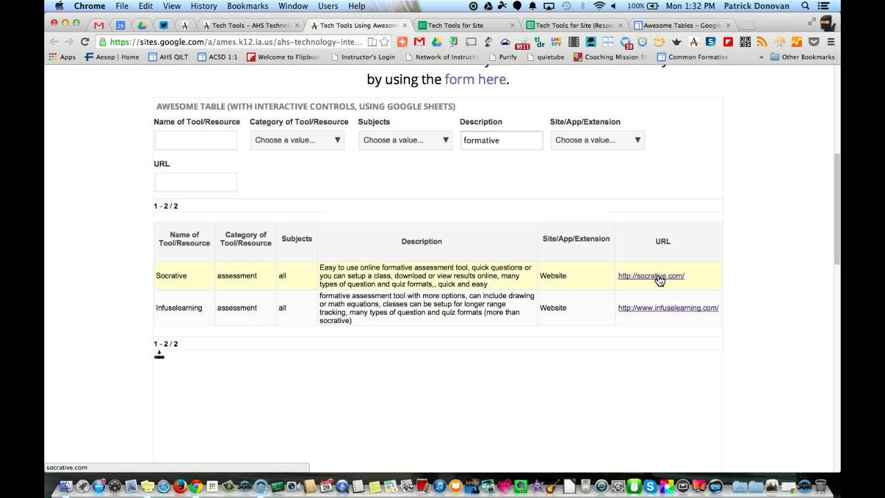
# - Switch to the Tech Tools for Site form and examine its questions, from the tool name through the description field
pyautogui.click(441, 27)
pyautogui.scroll(-5, 477, 204)
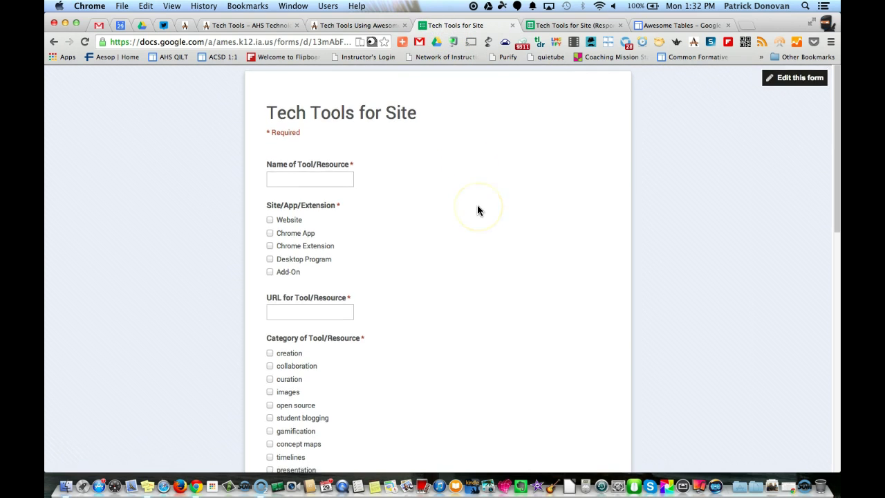
pyautogui.scroll(-5, 477, 206)
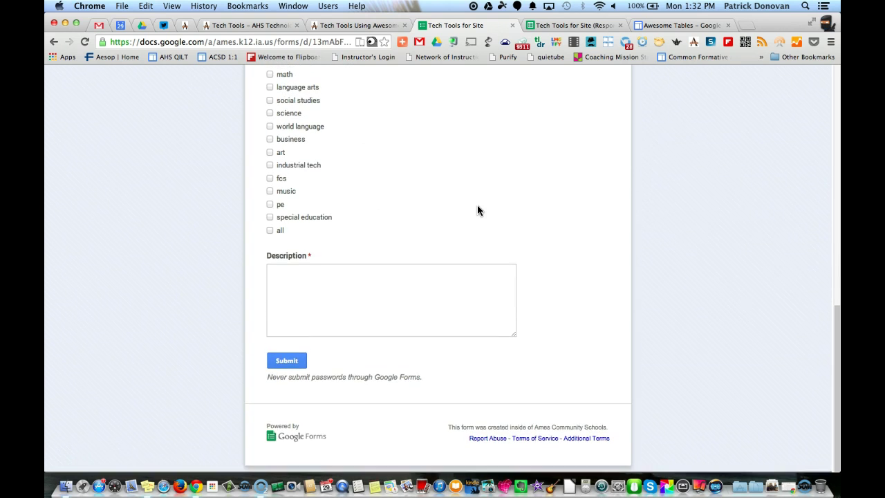
pyautogui.scroll(10, 477, 211)
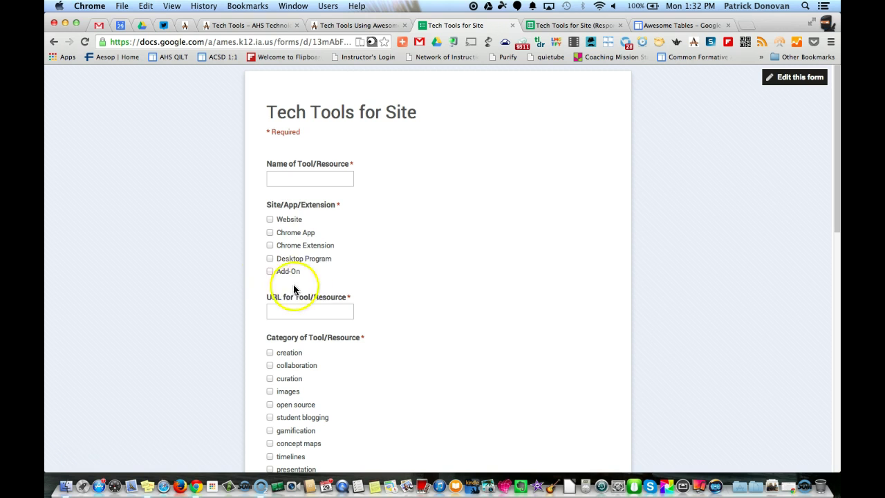
pyautogui.scroll(-2, 327, 271)
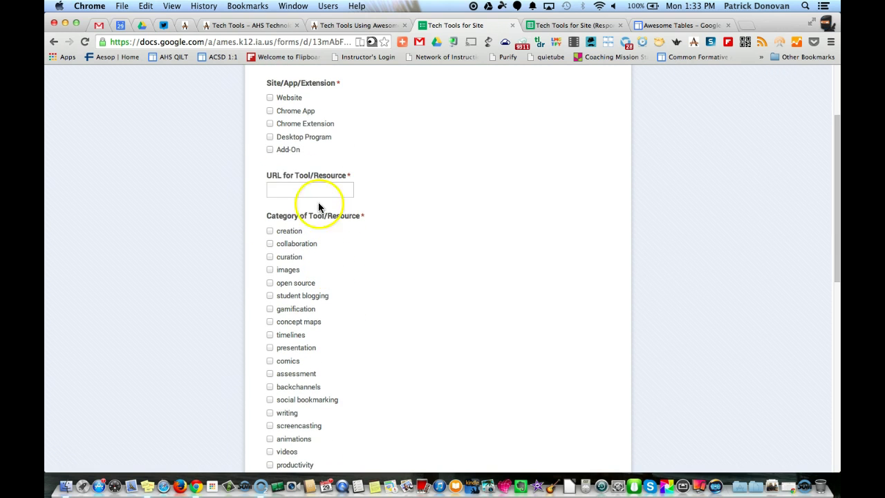
pyautogui.scroll(-6, 302, 258)
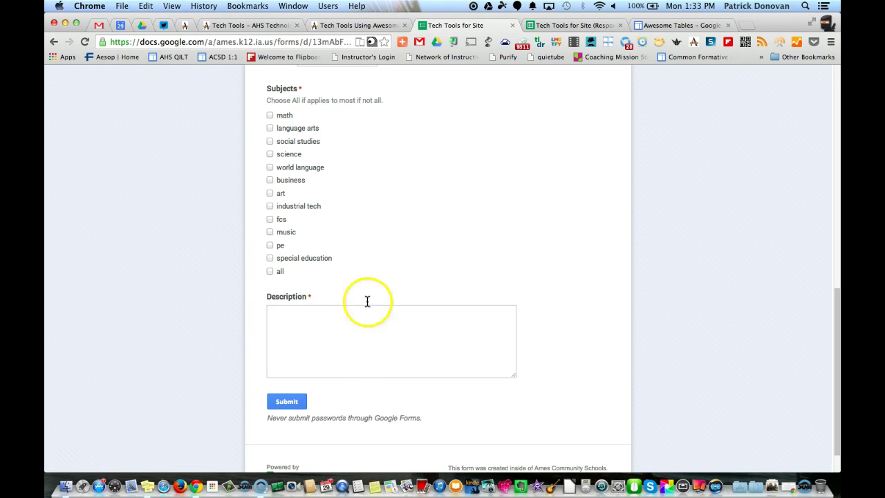
# - Switch to the Awesome Tables gadget page and look through its demos, example table and embedded documentation
pyautogui.click(553, 26)
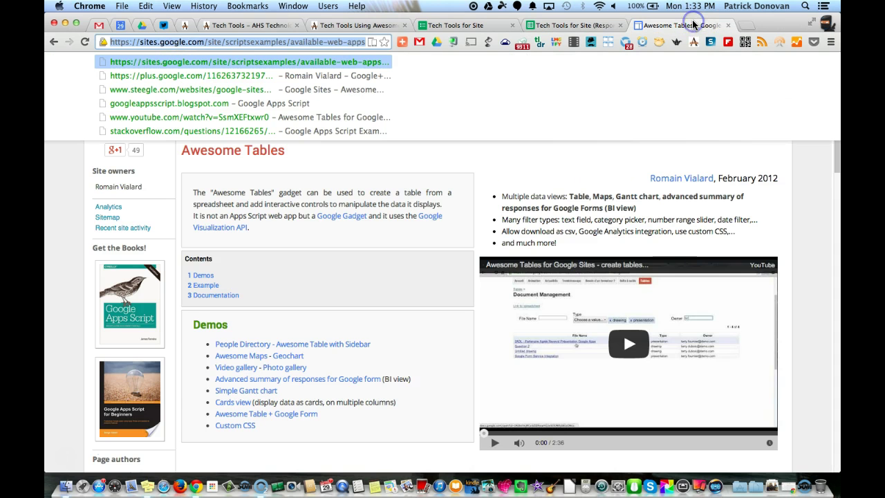
pyautogui.click(690, 25)
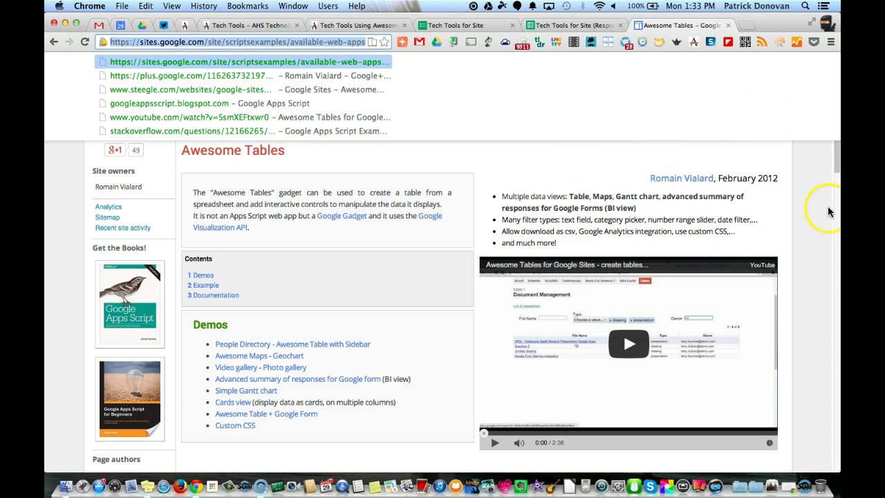
pyautogui.click(434, 188)
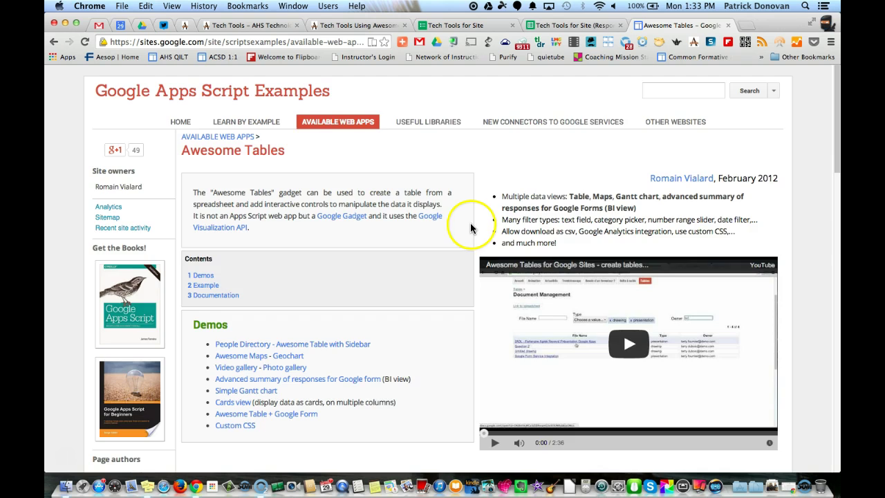
pyautogui.scroll(-5, 470, 228)
pyautogui.scroll(-5, 749, 301)
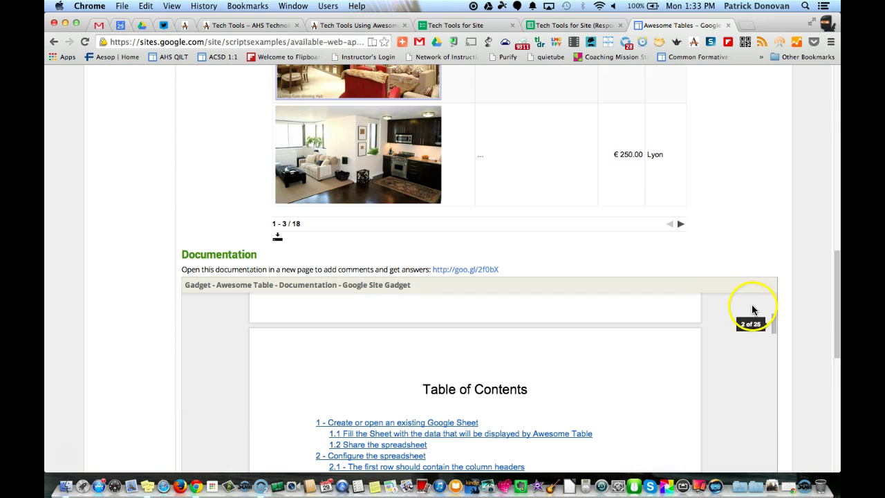
pyautogui.scroll(-5, 808, 348)
pyautogui.scroll(-10, 656, 222)
# - Switch to the Tech Tools for Site (Responses) spreadsheet and examine the filter types in row 2 beneath the column headers
pyautogui.click(568, 27)
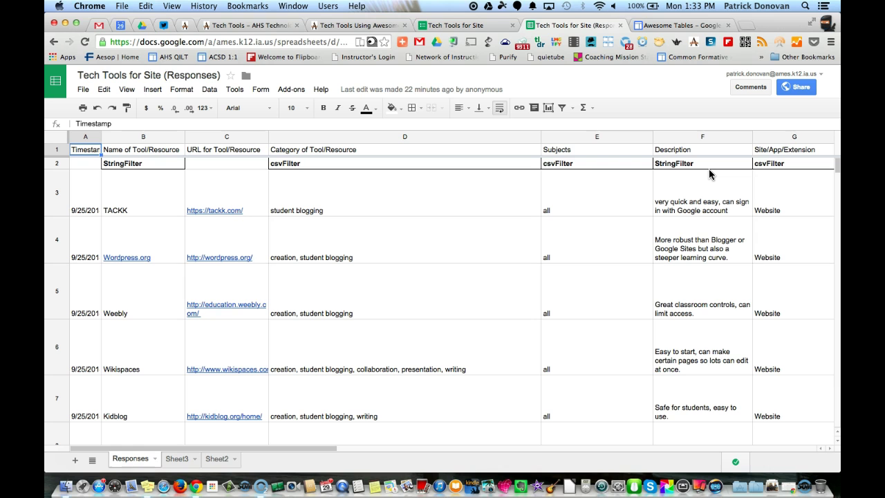
pyautogui.hscroll(5, 709, 169)
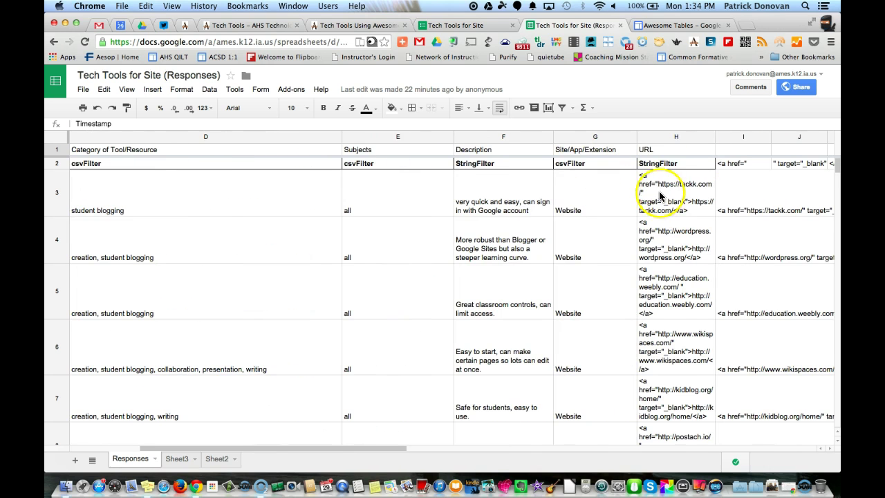
pyautogui.hscroll(-5, 563, 196)
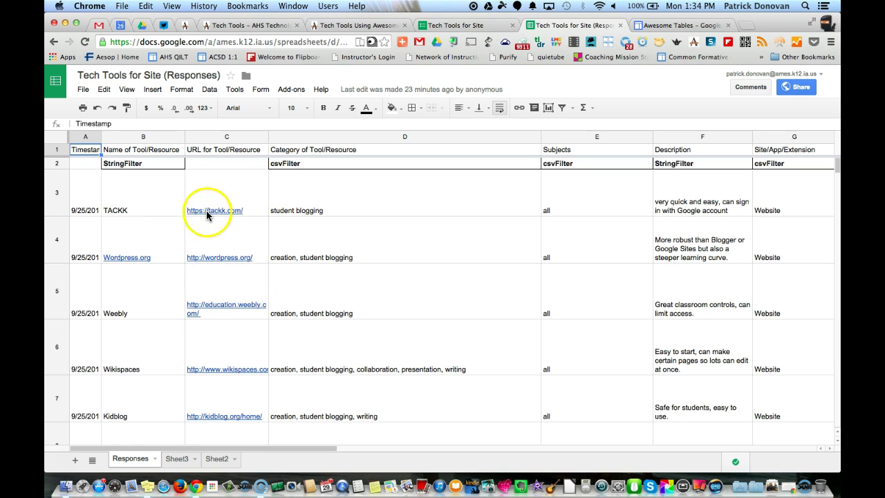
# - Compare the plain links in column C with the HTML link fragments in I2:K2 and the anchor tags in the URL column
pyautogui.scroll(-1, 219, 210)
pyautogui.hscroll(8, 219, 210)
pyautogui.hscroll(-1, 219, 210)
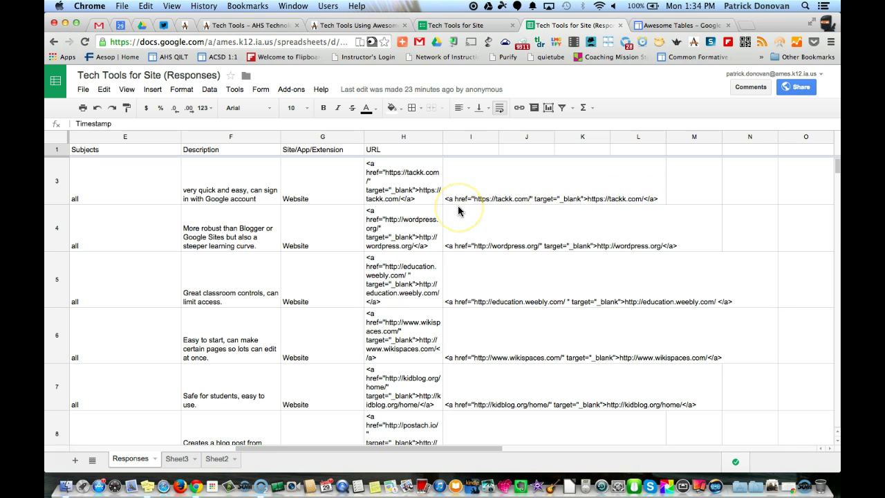
pyautogui.scroll(1, 459, 211)
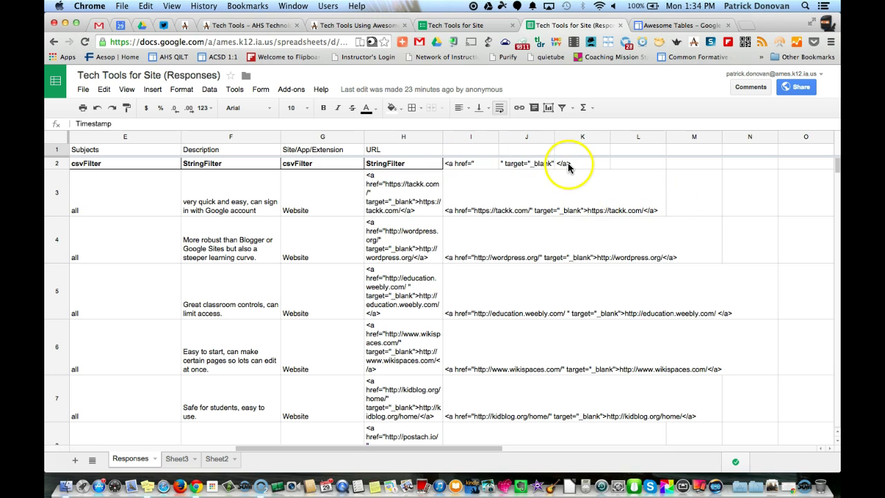
pyautogui.hscroll(-10, 224, 207)
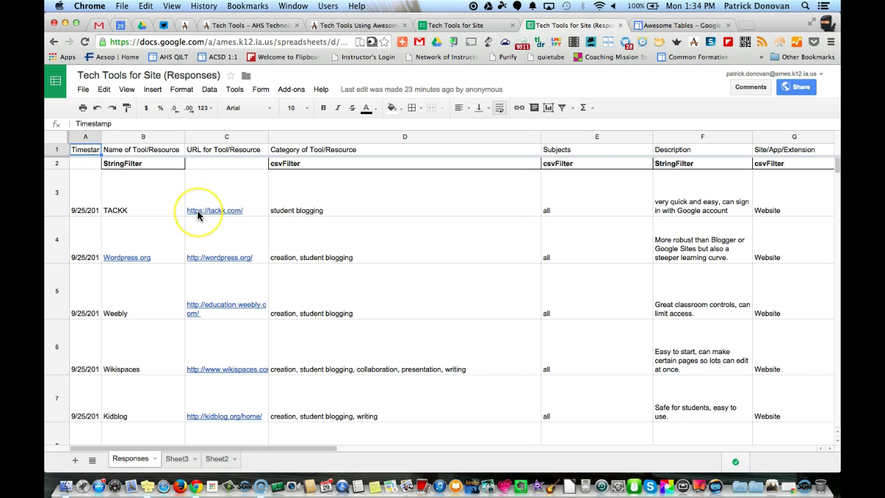
pyautogui.hscroll(10, 197, 210)
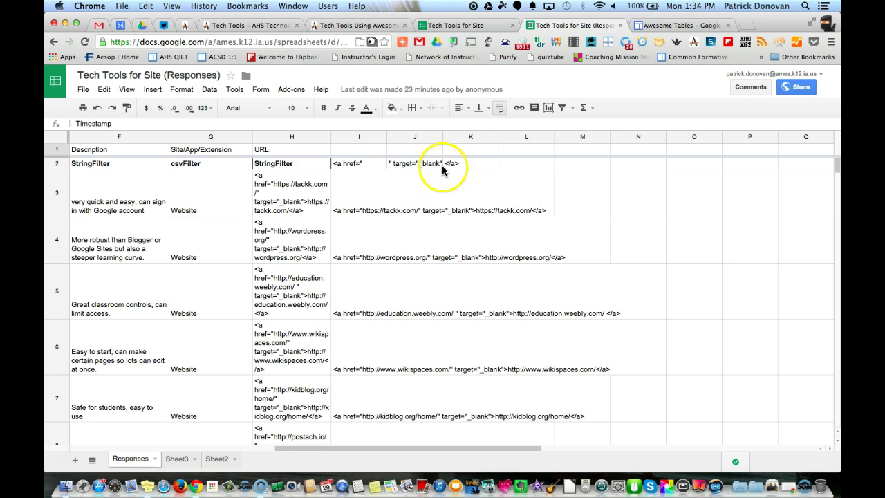
# - Examine the array formula in H3 that builds the HTML links, and return to the first columns of the responses
pyautogui.click(292, 188)
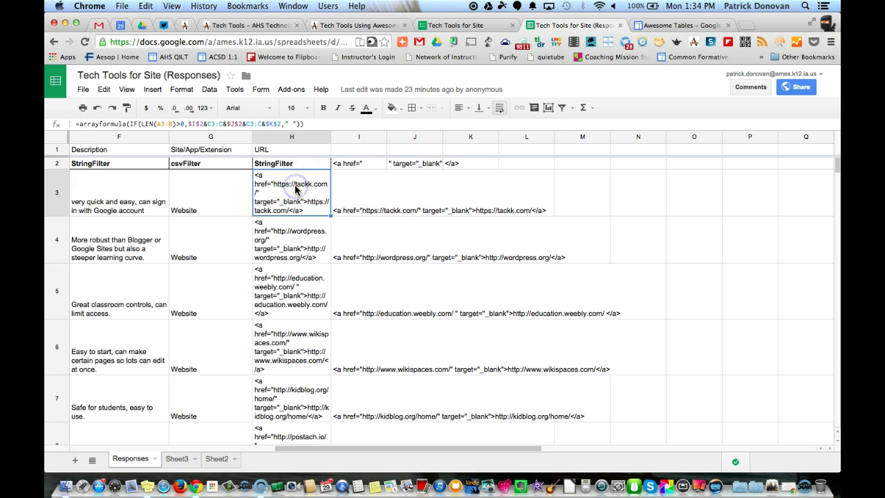
pyautogui.click(80, 124)
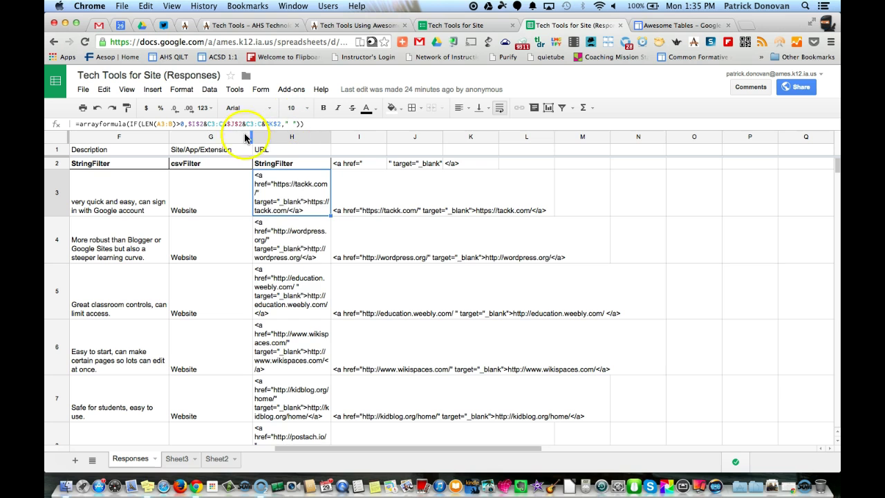
pyautogui.hscroll(-10, 342, 281)
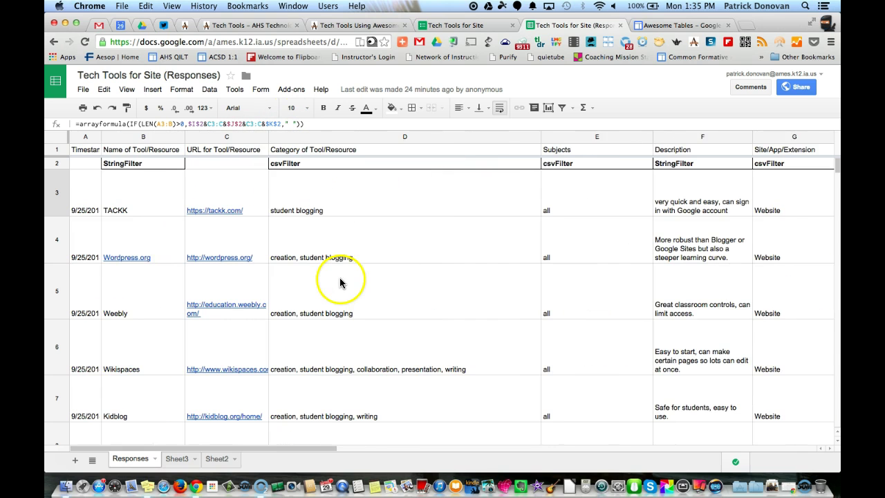
# - Compare the Tech Tools for Site form's questions with the responses spreadsheet's columns and the published table on the site
pyautogui.click(465, 25)
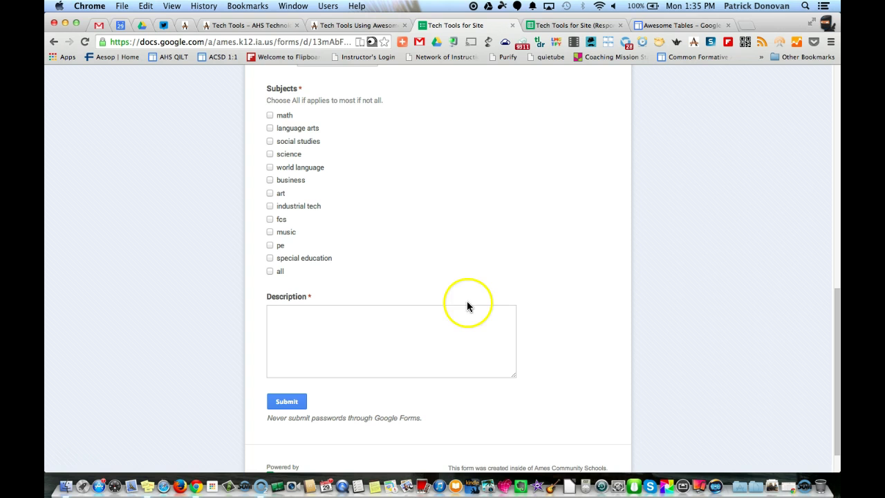
pyautogui.click(549, 25)
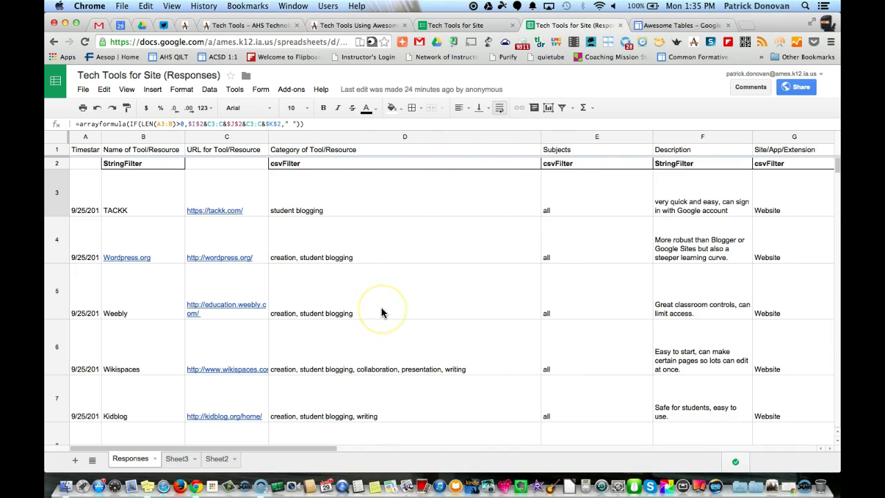
pyautogui.hscroll(8, 381, 307)
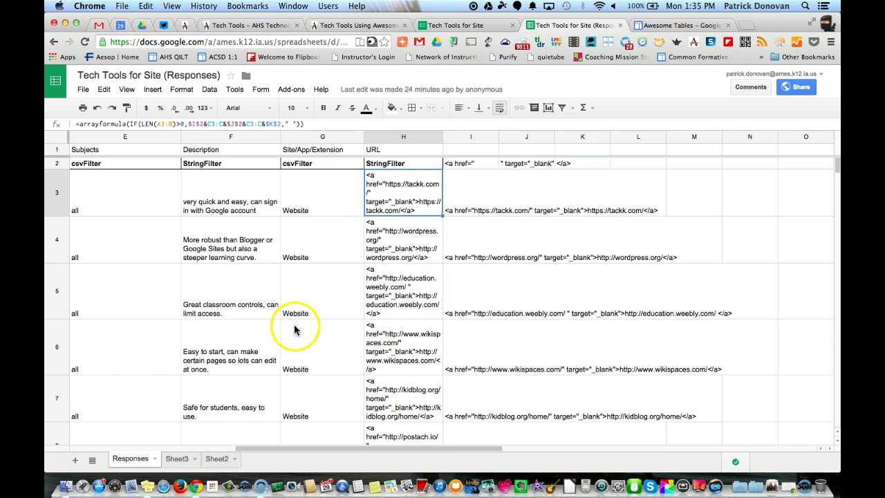
pyautogui.click(344, 25)
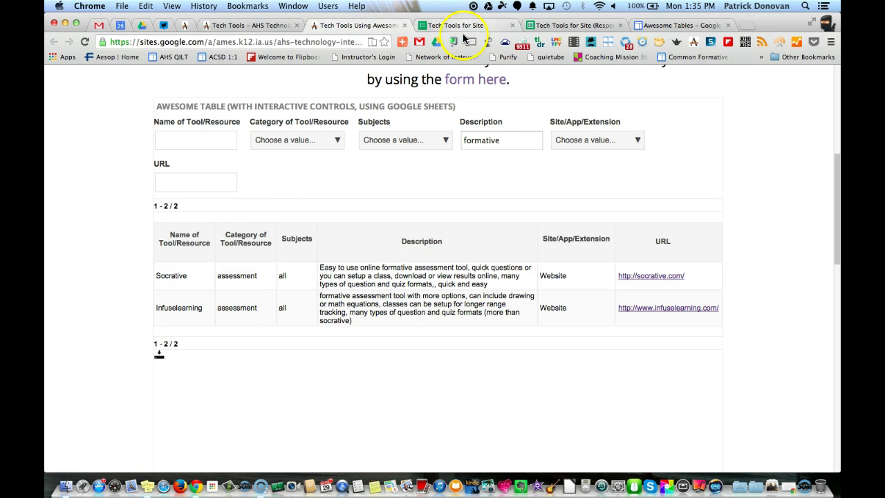
pyautogui.click(455, 26)
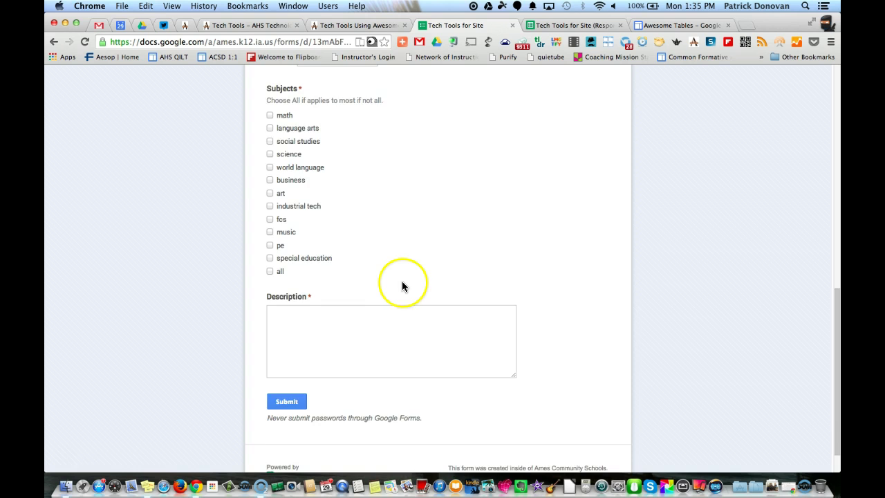
pyautogui.scroll(5, 403, 286)
pyautogui.click(577, 26)
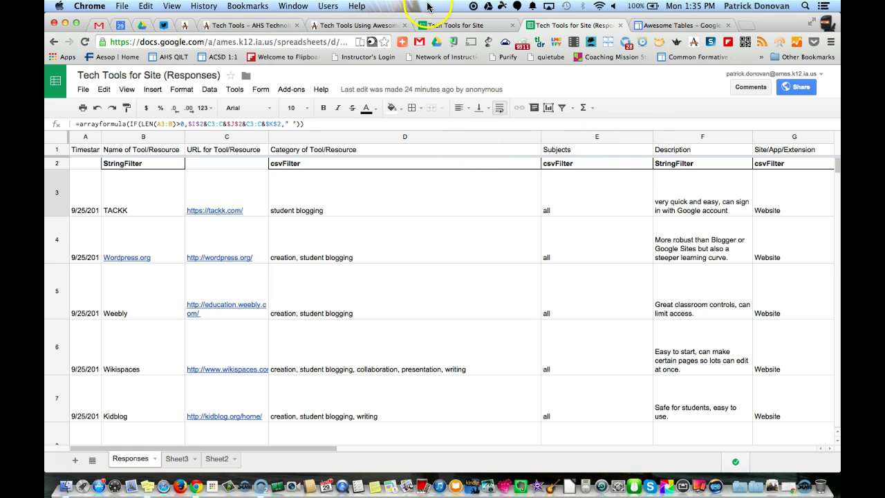
# - Switch to the Tech Tools Using Awesometables page, open it for editing and place the cursor beside the Awesome Table gadget
pyautogui.click(373, 25)
pyautogui.scroll(5, 526, 163)
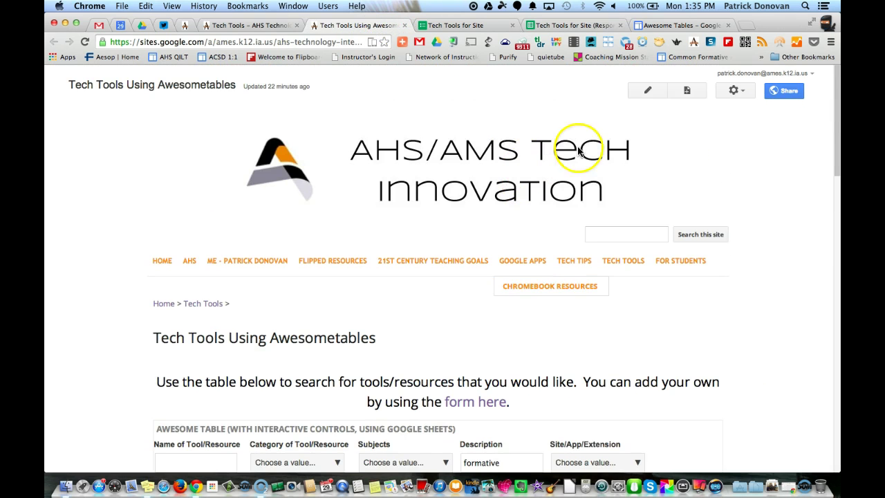
pyautogui.click(648, 90)
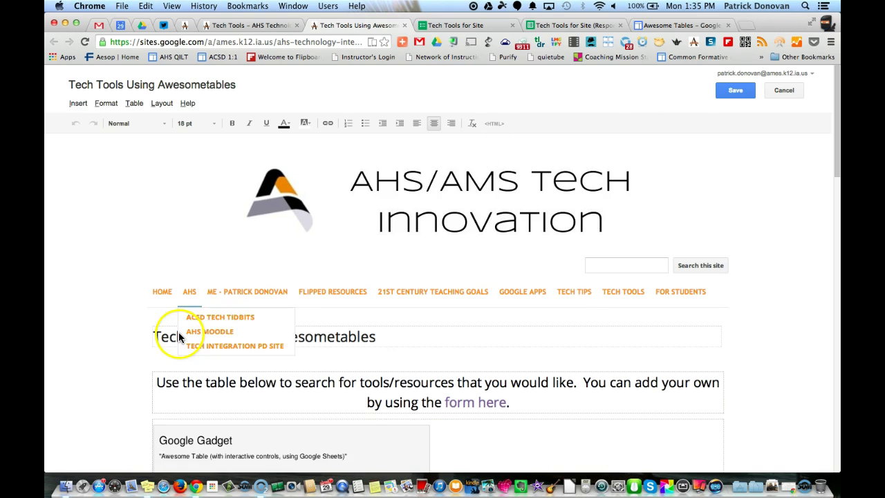
pyautogui.scroll(-5, 186, 325)
pyautogui.click(457, 299)
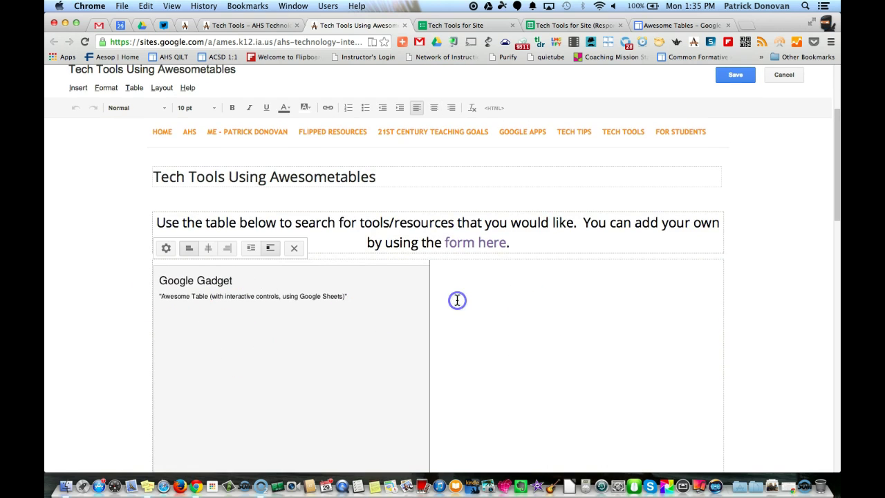
# - Browse the featured gadgets down to the Awesome Table entry, and close the gadget picker without adding one
pyautogui.click(86, 91)
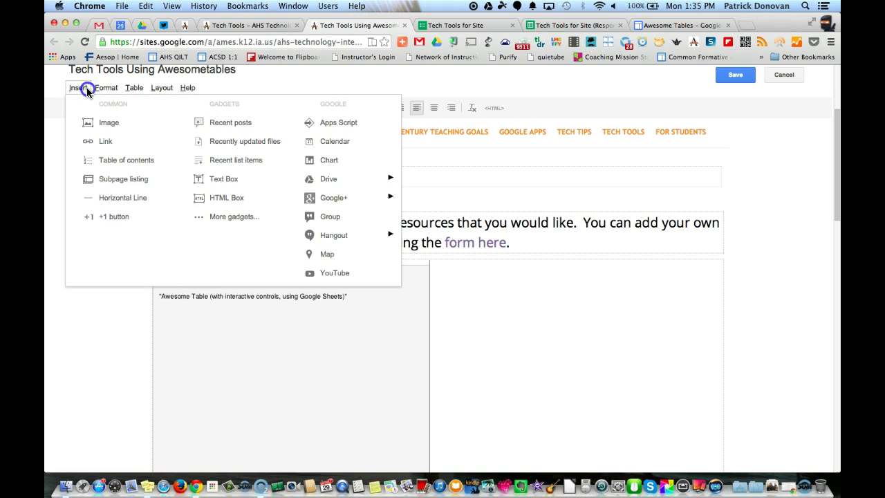
pyautogui.click(231, 216)
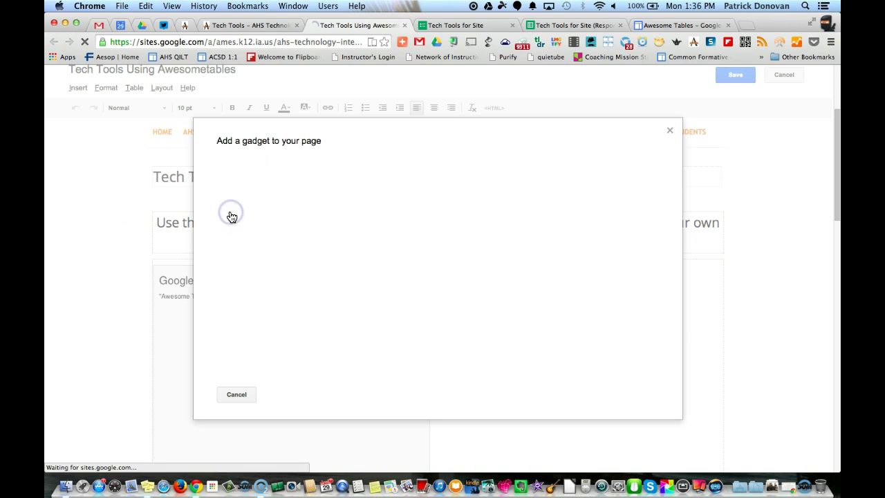
pyautogui.scroll(-5, 411, 258)
pyautogui.scroll(-6, 411, 260)
pyautogui.scroll(-5, 411, 260)
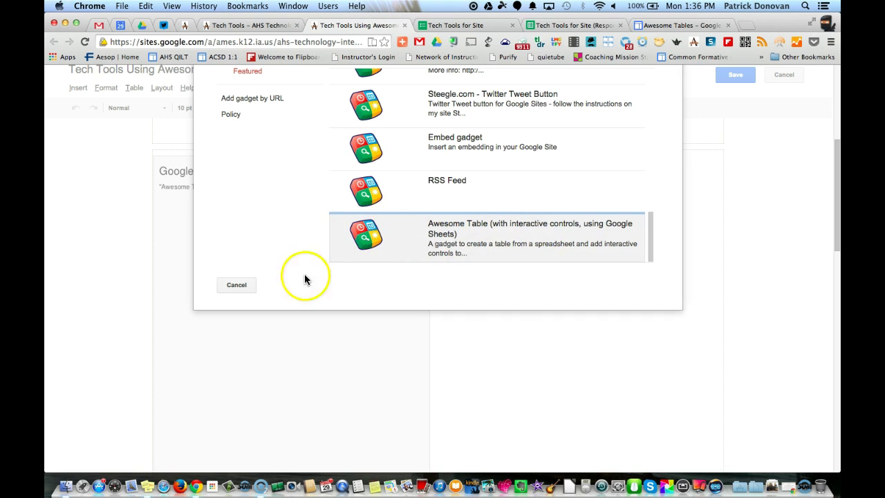
pyautogui.click(236, 284)
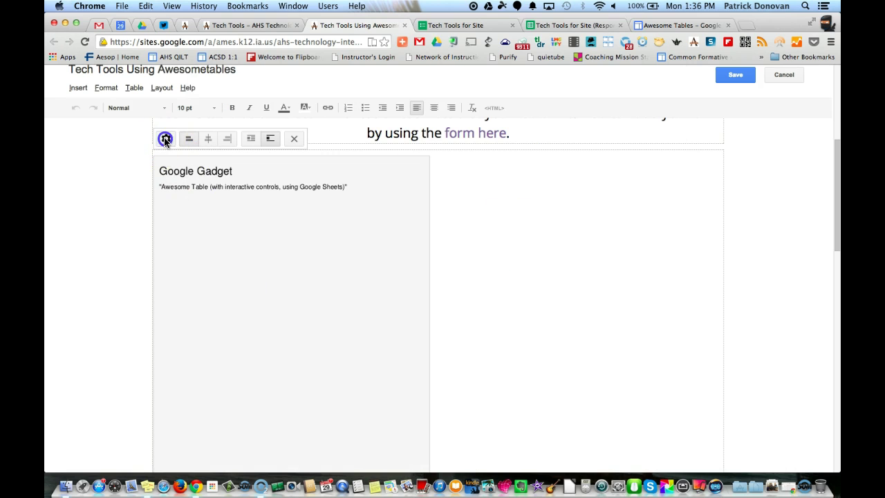
# - Open the existing Awesome Table gadget's settings and examine its Google Sheet URL, sheet name and range
pyautogui.click(165, 139)
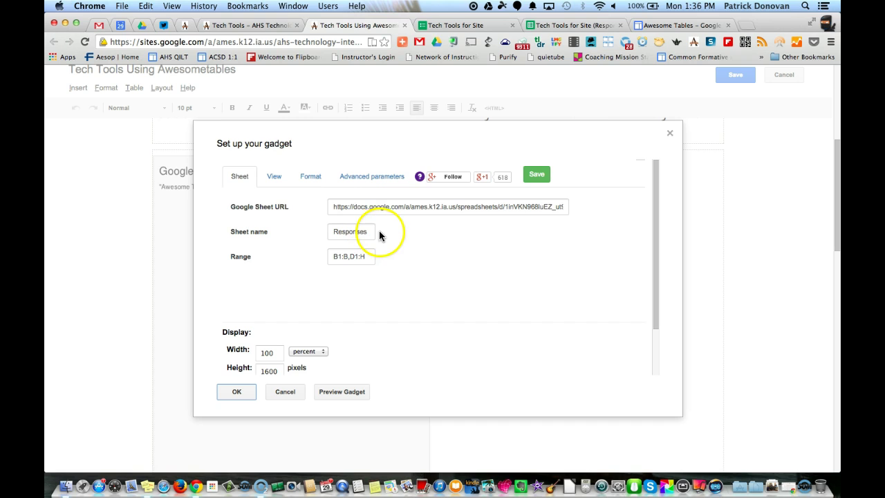
pyautogui.click(349, 257)
pyautogui.press('BackSpace')
pyautogui.write('E')
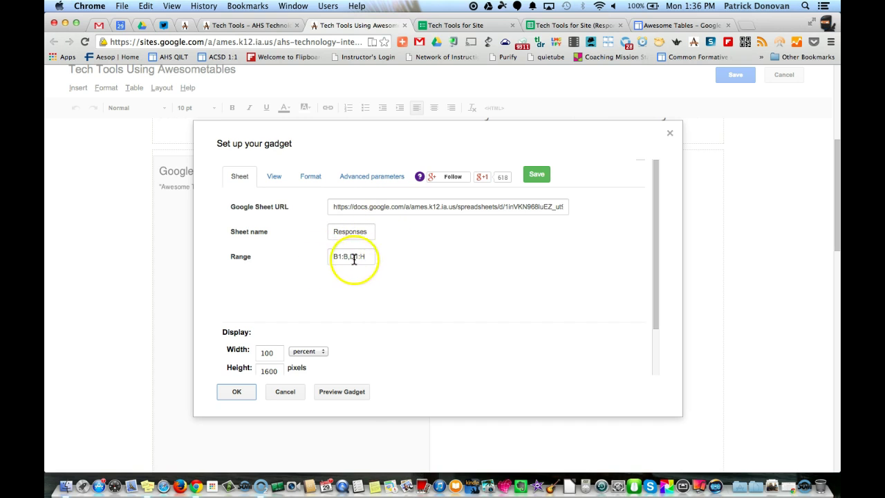
pyautogui.press('BackSpace')
pyautogui.write('B')
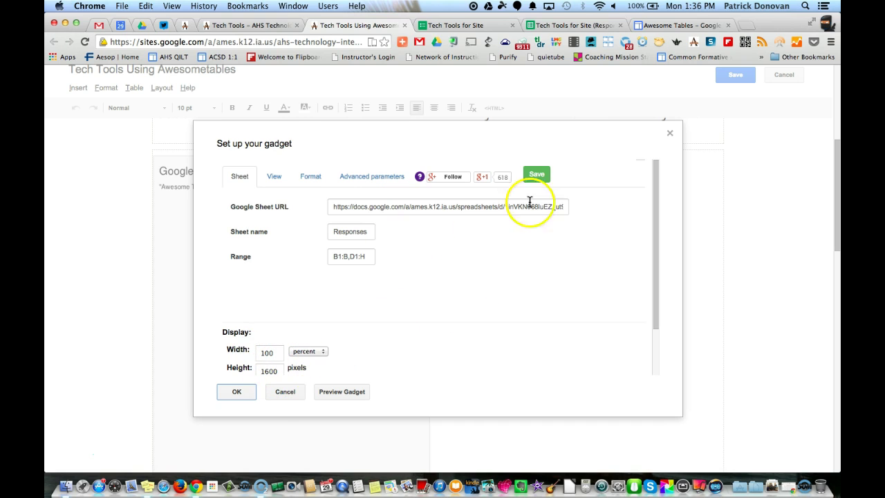
# - Save the Awesome Table gadget's settings and save the edited page
pyautogui.click(544, 180)
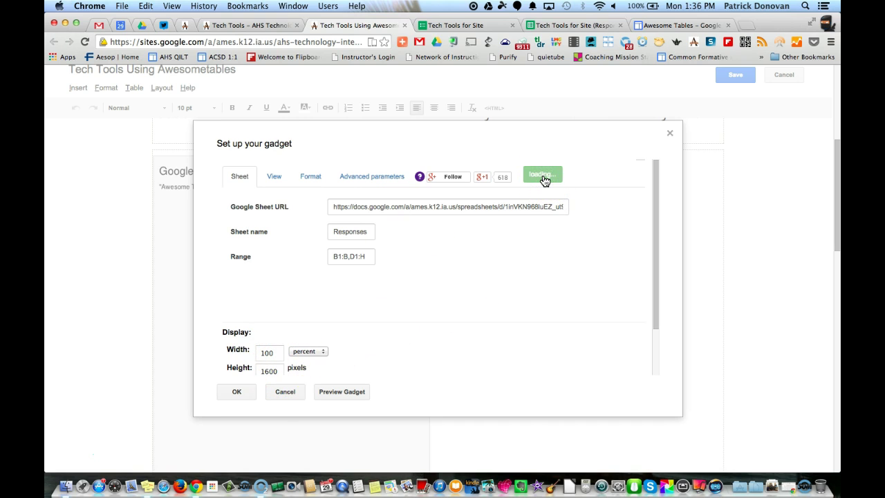
pyautogui.click(432, 271)
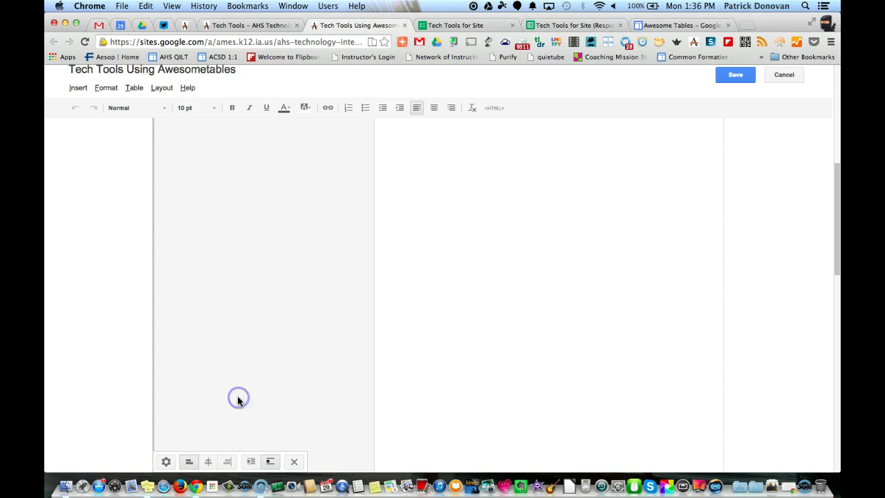
pyautogui.click(736, 75)
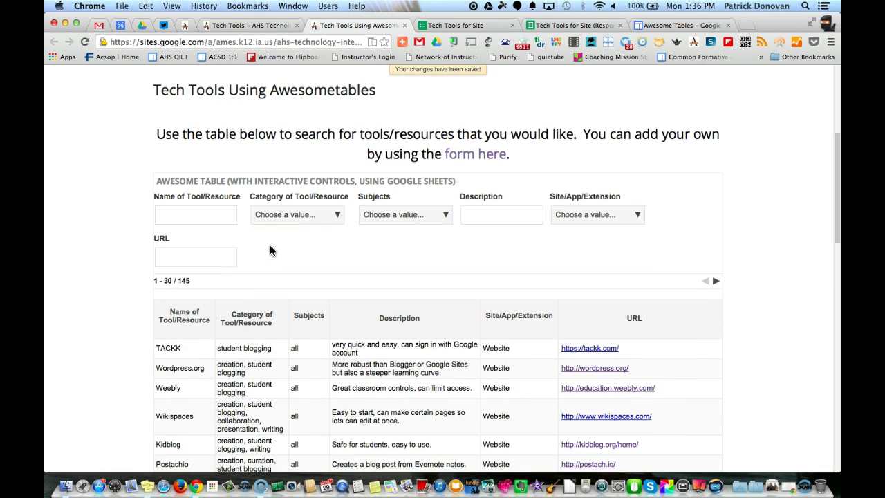
# - Look through the table's Category, Subjects and Site/App/Extension filter options and its Name, Description and URL text filters
pyautogui.click(311, 217)
pyautogui.click(402, 215)
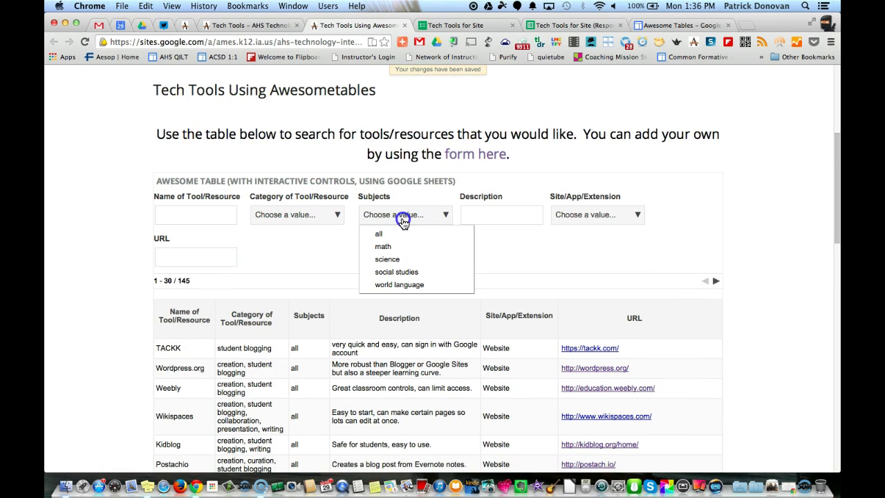
pyautogui.click(602, 215)
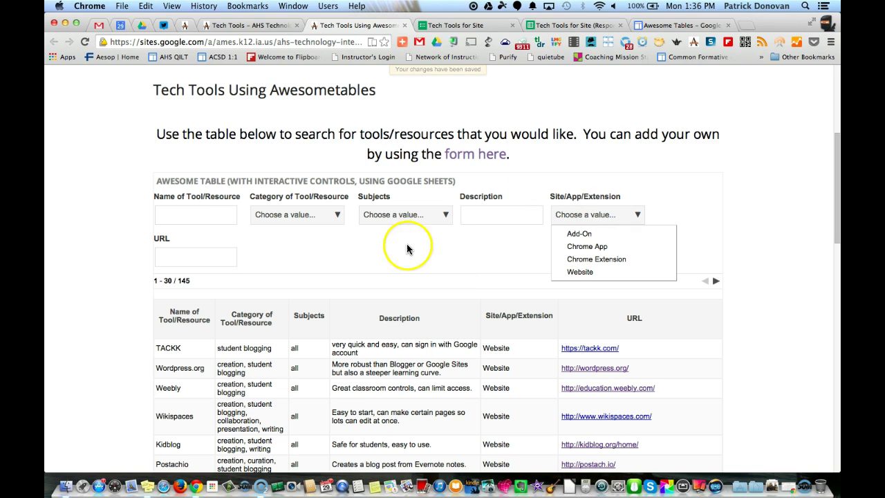
pyautogui.click(206, 214)
pyautogui.click(485, 212)
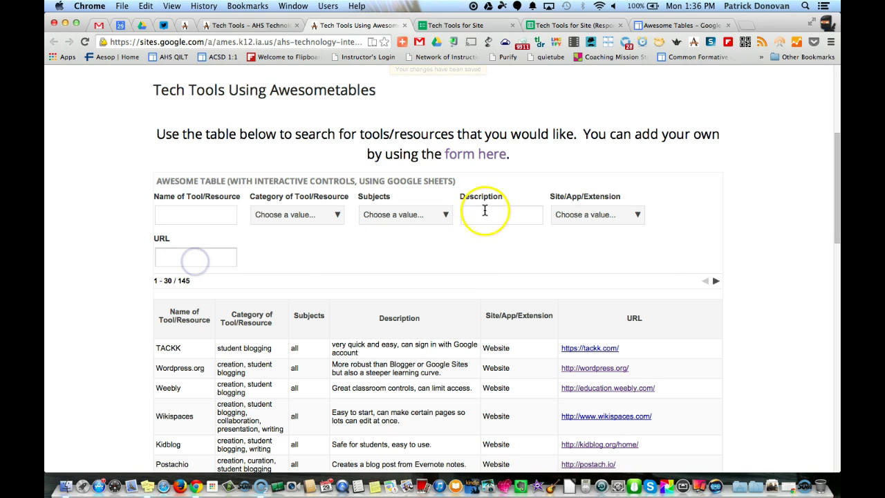
# - Switch to the Awesome Tables gadget page and read its embedded documentation on filters and adding the gadget to a site
pyautogui.click(674, 23)
pyautogui.scroll(-5, 710, 274)
pyautogui.scroll(-10, 708, 275)
pyautogui.scroll(-10, 709, 275)
pyautogui.scroll(-10, 708, 275)
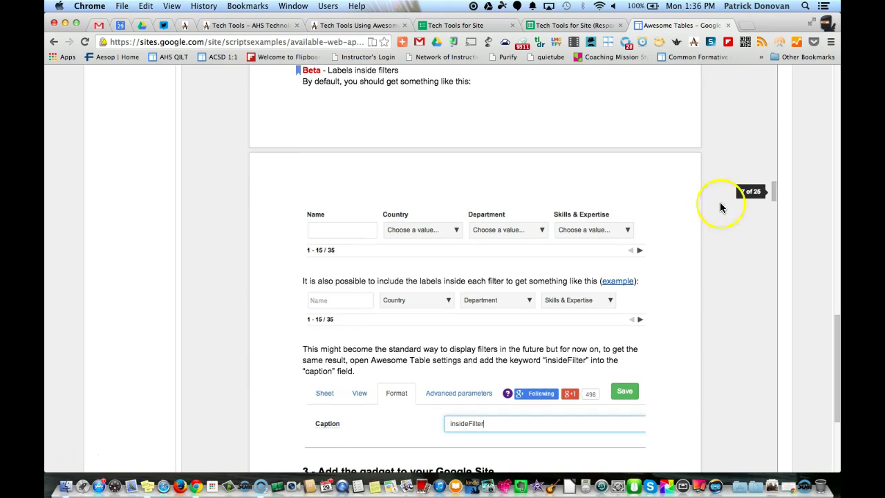
# - Switch to the responses spreadsheet and compare row 4's anchor tags in columns H and I
pyautogui.click(574, 25)
pyautogui.hscroll(10, 353, 172)
pyautogui.scroll(-1, 353, 172)
pyautogui.hscroll(-3, 354, 172)
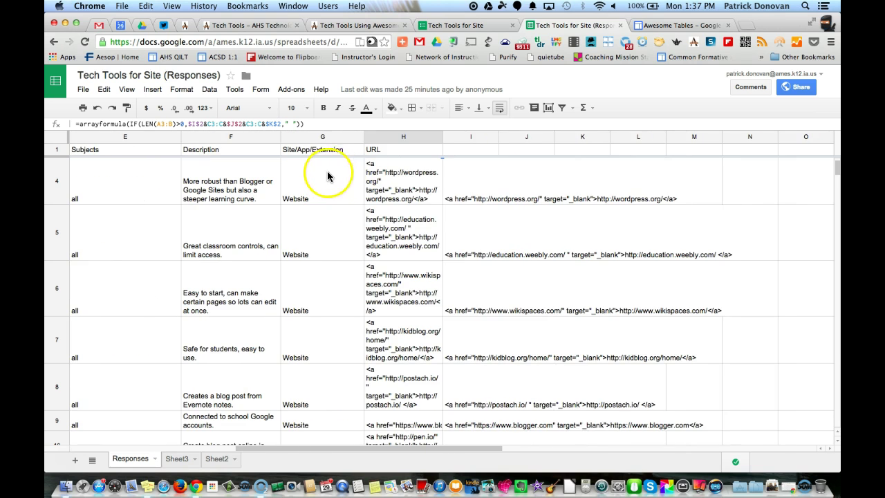
pyautogui.click(400, 181)
pyautogui.click(469, 193)
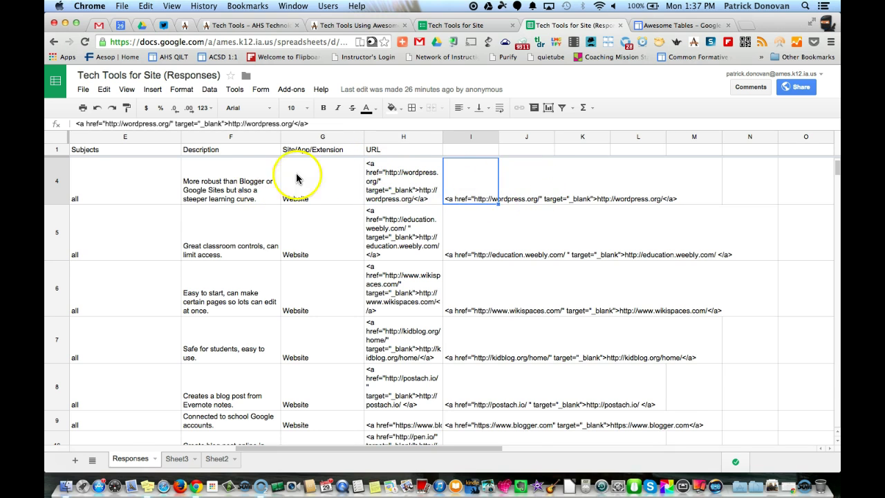
# - Inspect the link fragments in I2:K2, the URL column's filter type in H2 and the array formula in H3
pyautogui.scroll(2, 387, 187)
pyautogui.click(458, 165)
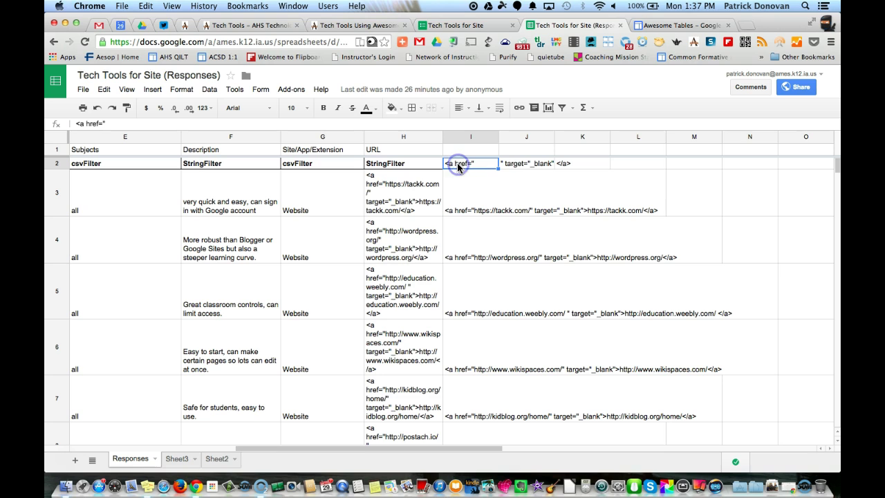
pyautogui.click(518, 165)
pyautogui.click(571, 165)
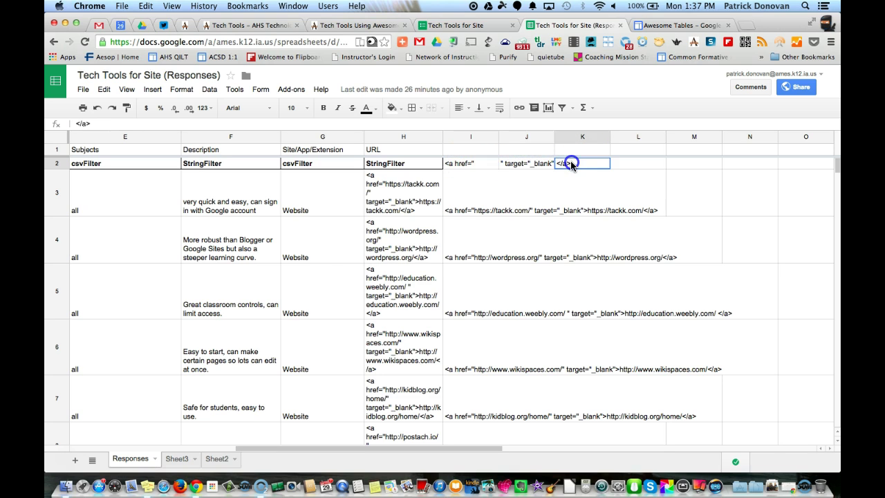
pyautogui.click(389, 164)
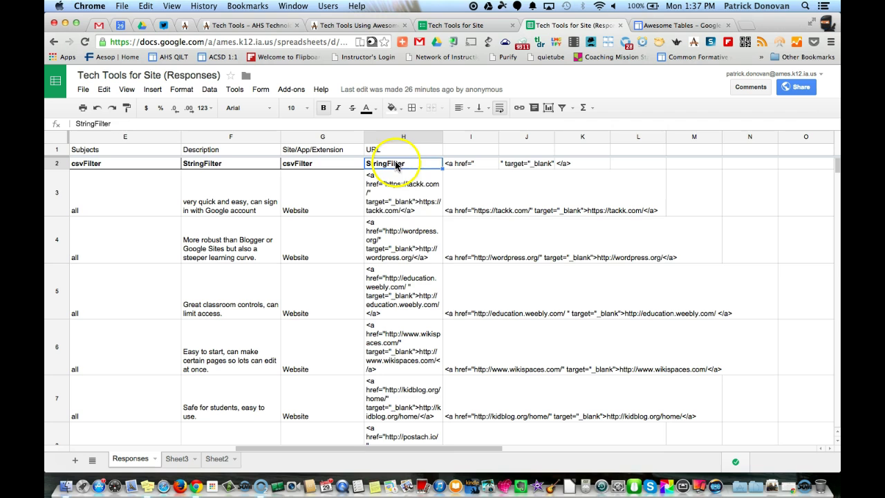
pyautogui.click(395, 182)
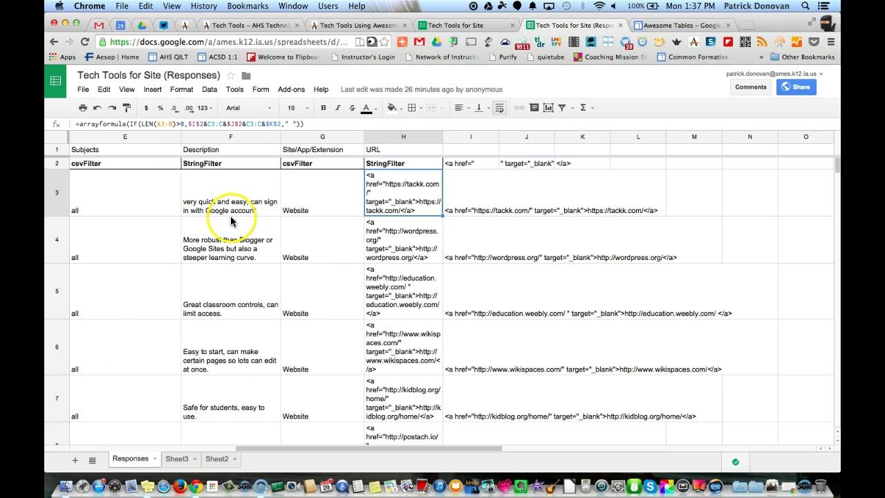
pyautogui.press('super+shift+d')
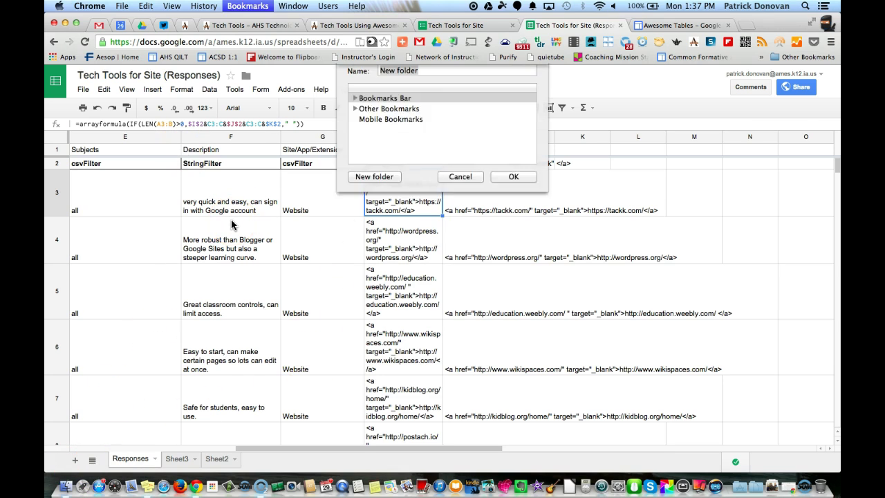
pyautogui.click(450, 199)
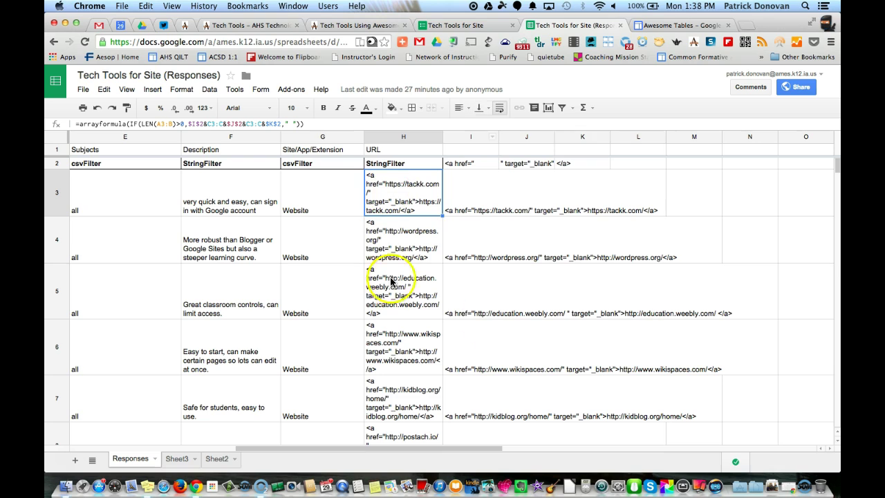
# - Switch to the Tech Tools Using Awesometables page and look through the table's rows and clickable URL links
pyautogui.click(360, 25)
pyautogui.scroll(-2, 387, 342)
pyautogui.scroll(-5, 385, 350)
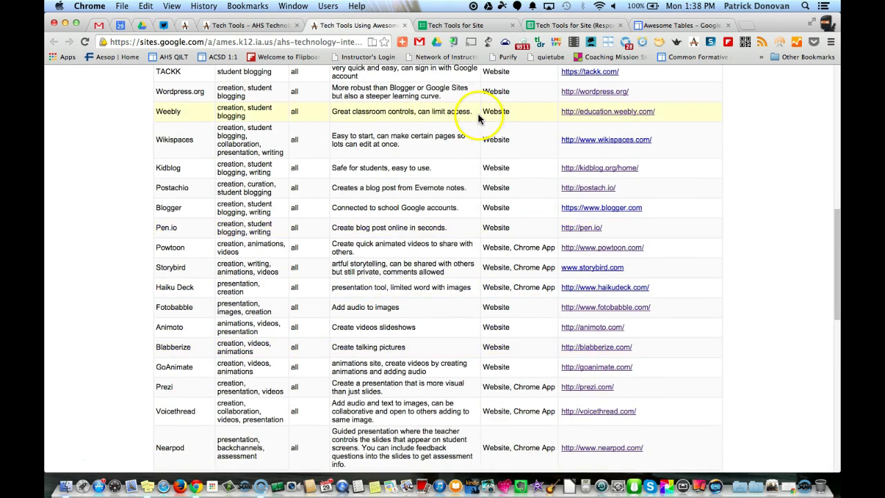
pyautogui.scroll(-3, 445, 110)
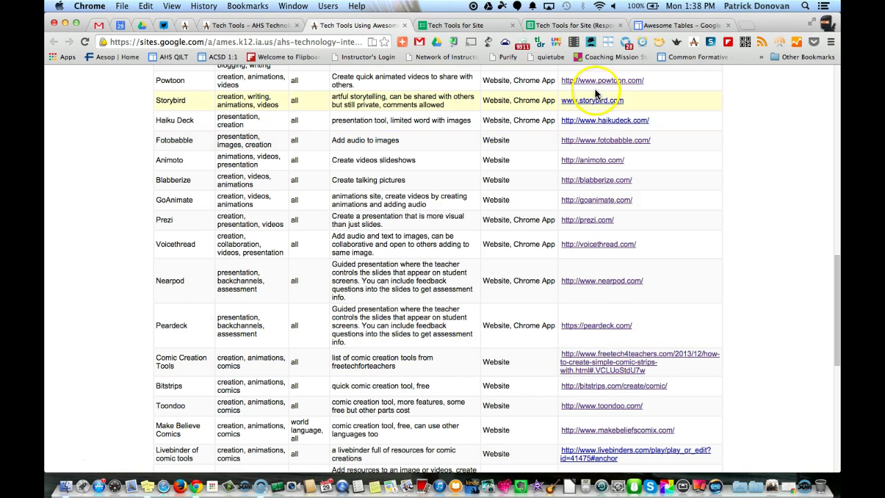
pyautogui.scroll(1, 594, 287)
pyautogui.scroll(5, 595, 290)
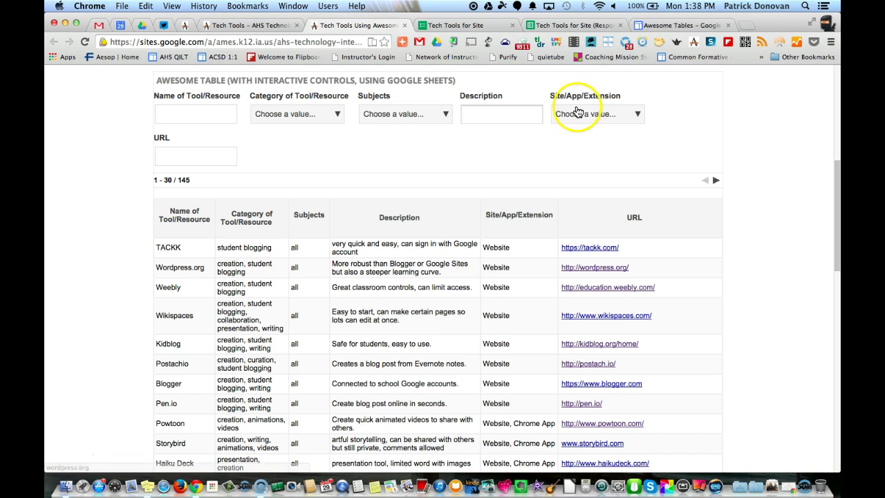
pyautogui.scroll(1, 754, 180)
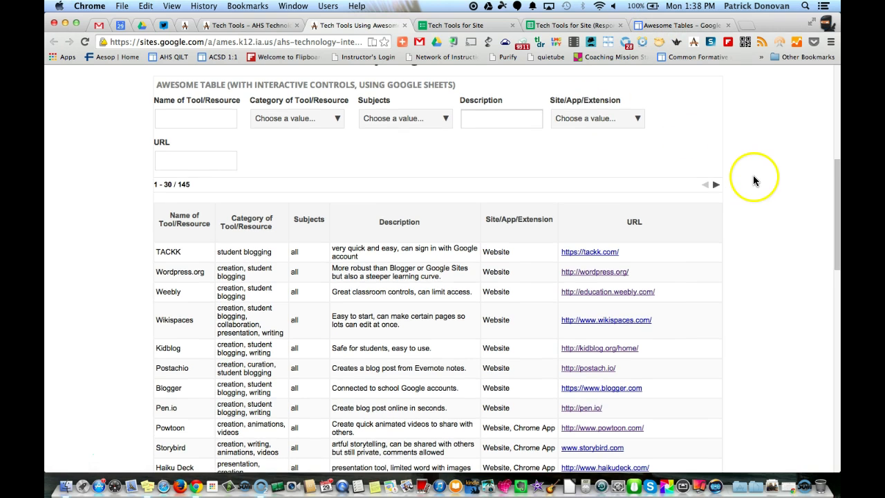